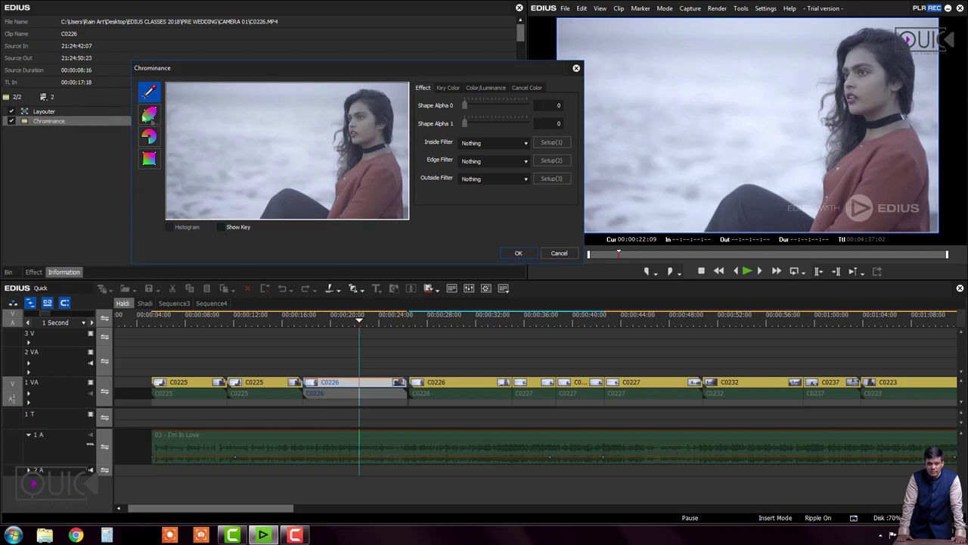
- Turn on the key preview for the Chrominance filter with the picker selected as the keying method
click(144, 96)
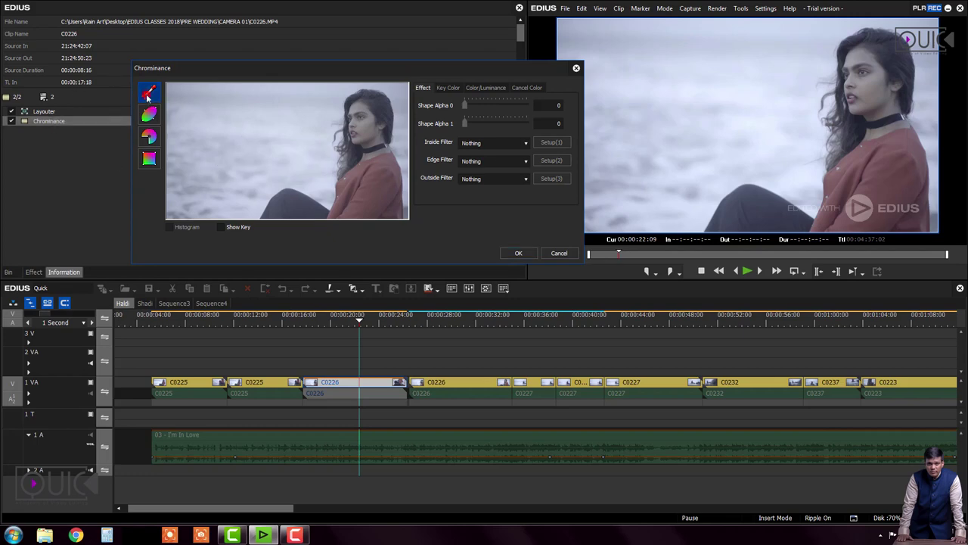
click(221, 227)
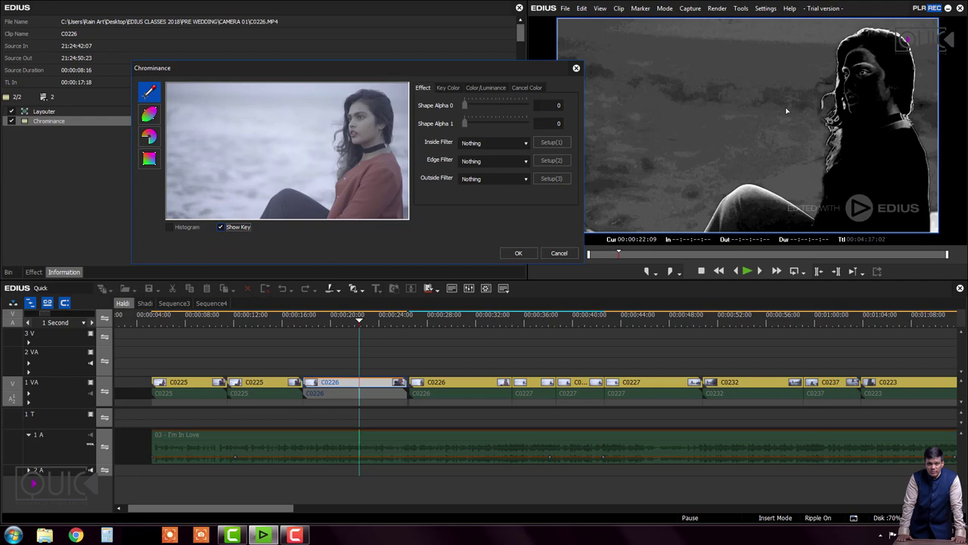
click(149, 91)
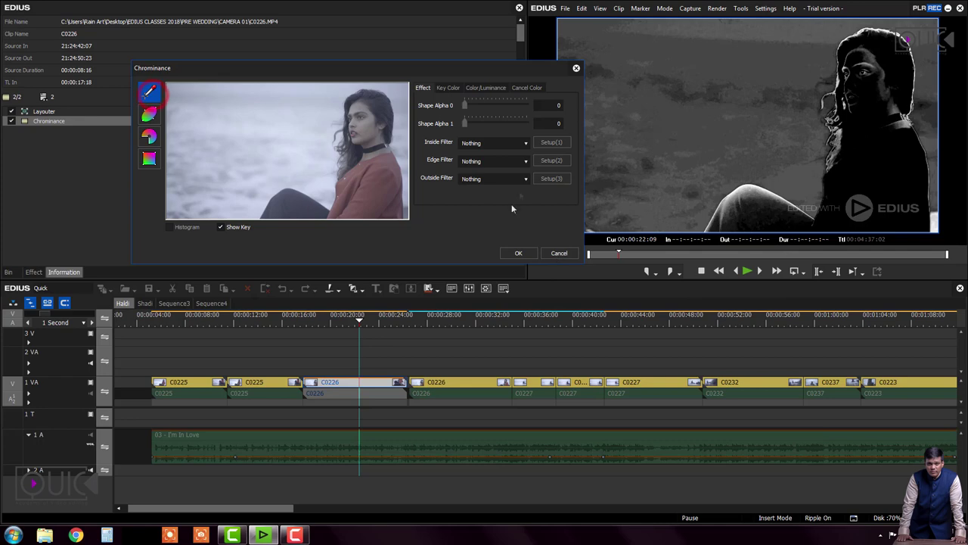
- Sample several spots on the woman's red jacket as the key color in the Chrominance preview
click(367, 176)
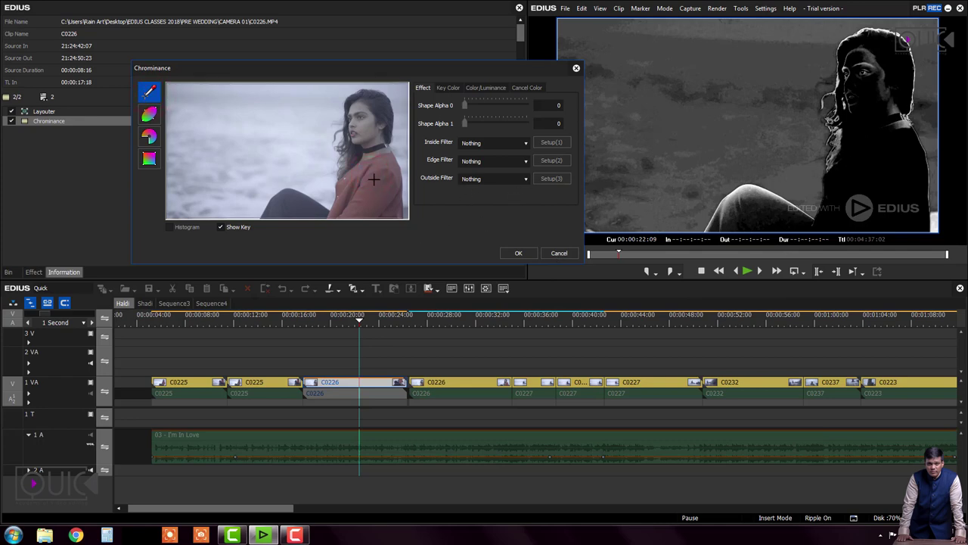
click(380, 170)
click(357, 168)
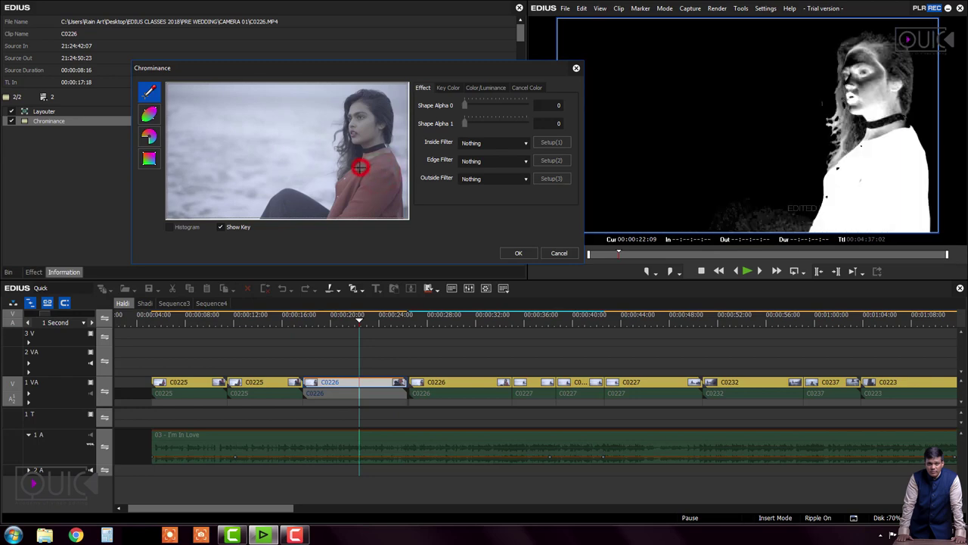
click(344, 186)
click(383, 192)
click(394, 178)
click(385, 157)
click(386, 198)
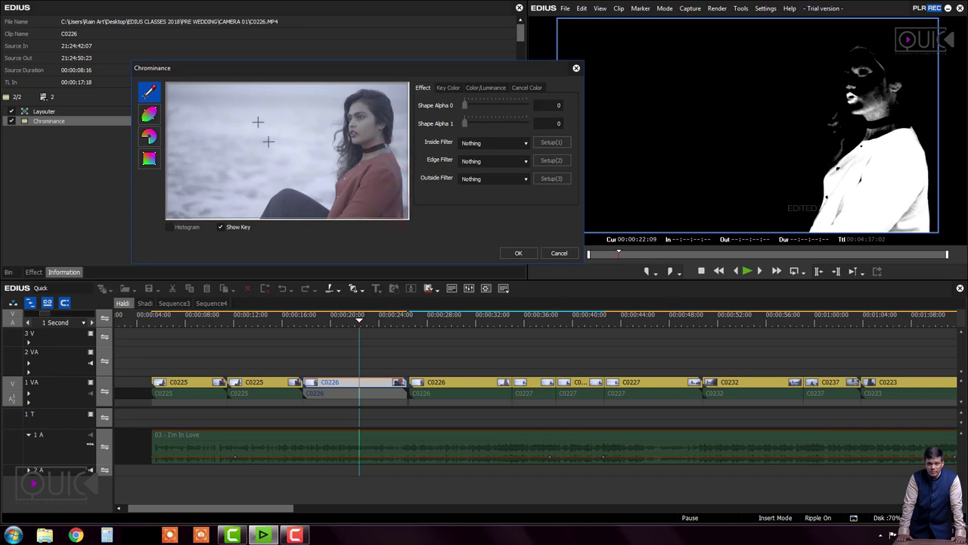
- Key the jacket with a hue sector over the red-pink range, starting just above the color chart's center, and turn off the key preview
click(154, 118)
click(150, 136)
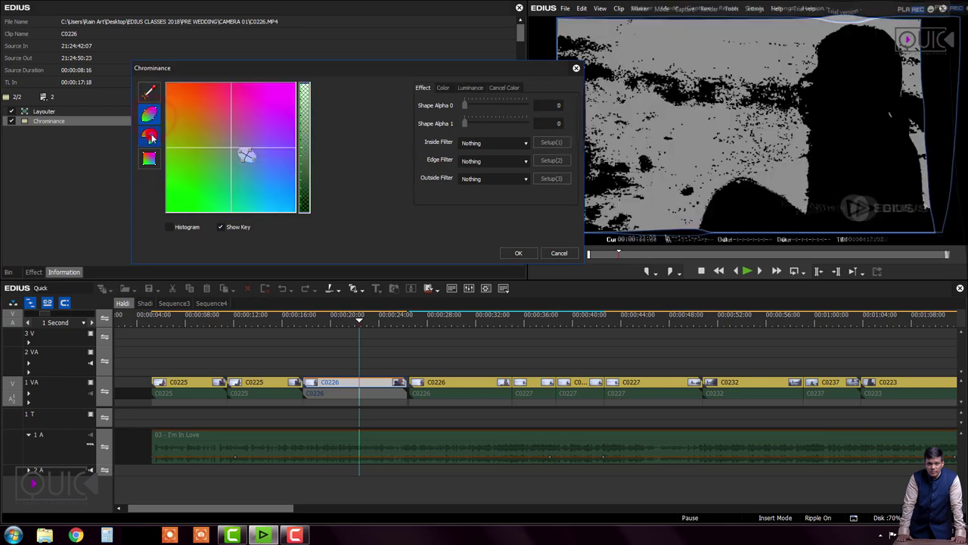
click(151, 159)
click(249, 156)
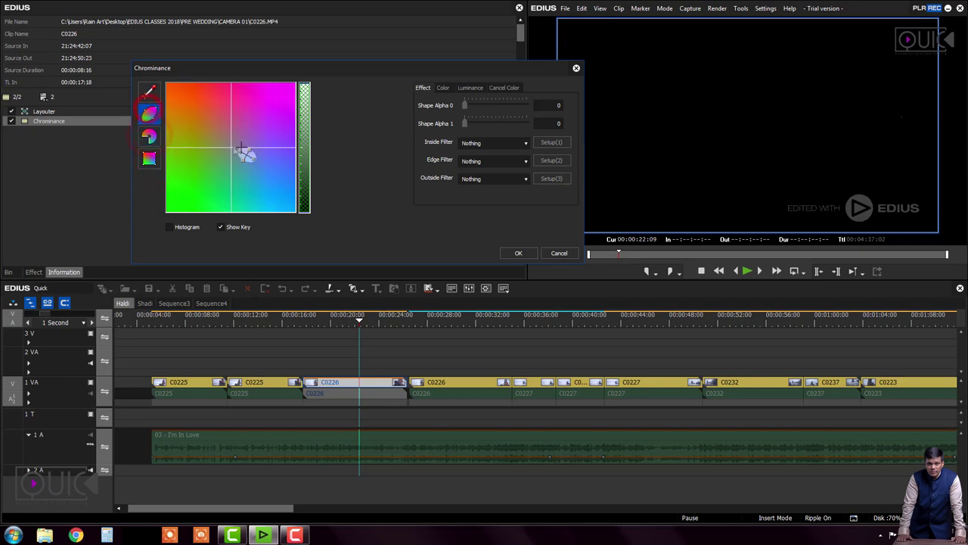
mouse_move(247, 158)
mouse_down()
mouse_move(258, 167)
mouse_move(237, 151)
mouse_move(279, 173)
mouse_move(280, 141)
mouse_move(256, 115)
mouse_move(226, 106)
mouse_move(245, 99)
mouse_move(216, 98)
mouse_move(219, 85)
mouse_up()
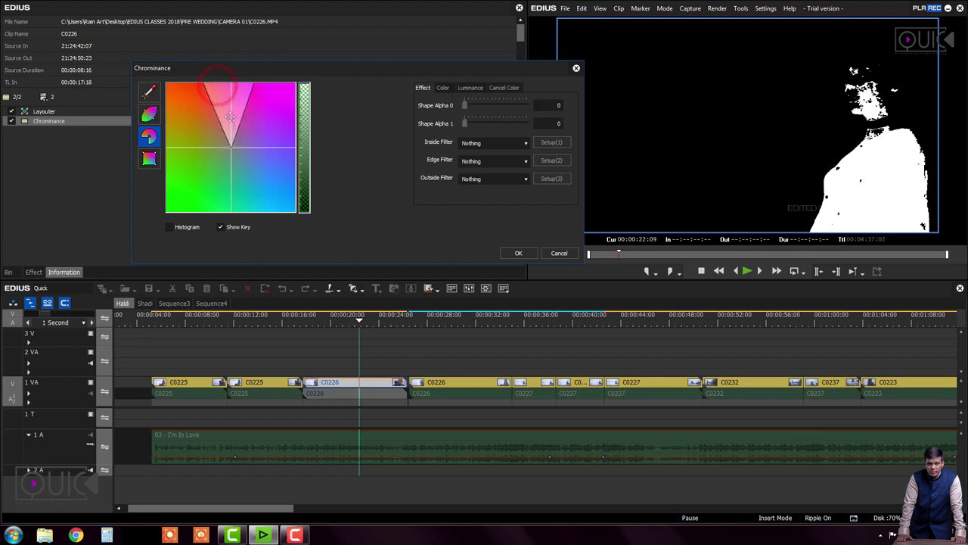
drag(227, 148, 232, 142)
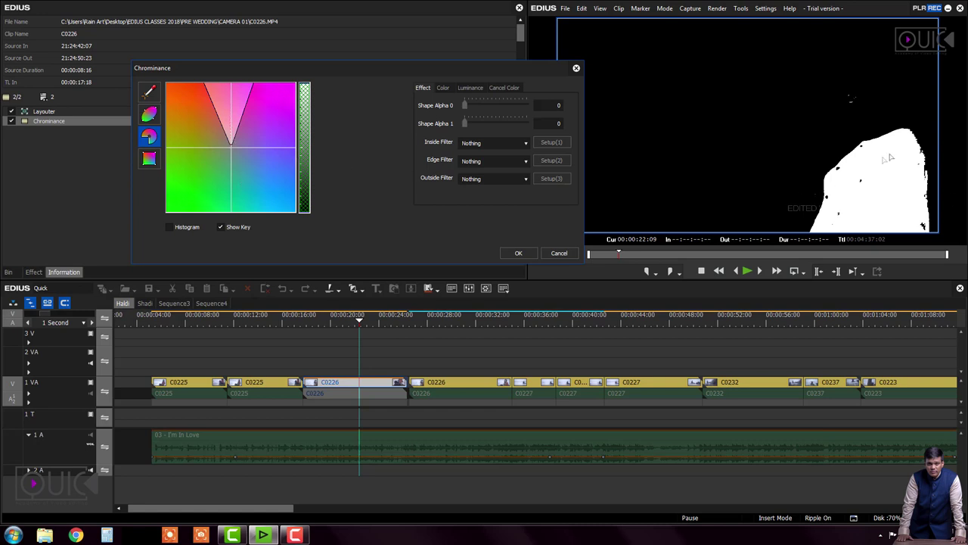
click(239, 228)
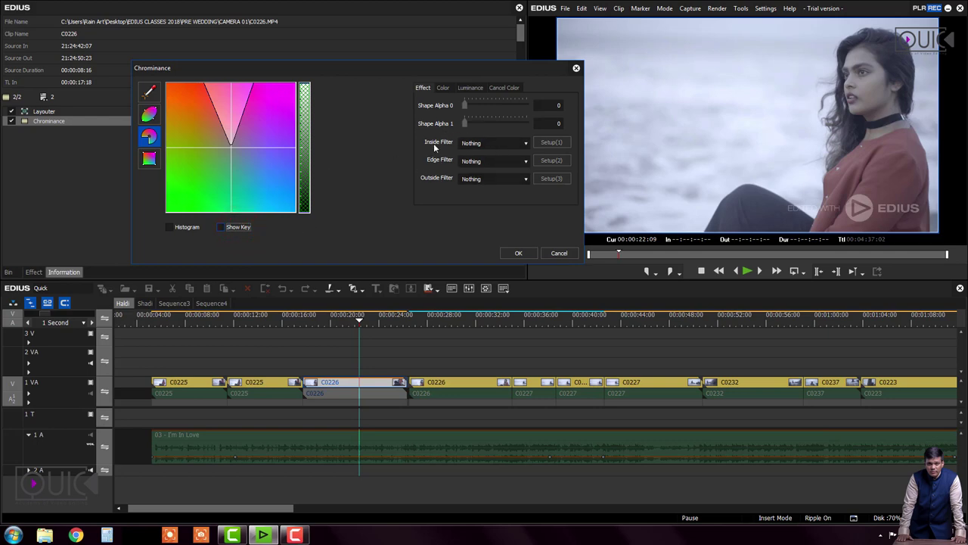
- Apply Emboss as the Chrominance outside filter with a depth of 0
click(492, 180)
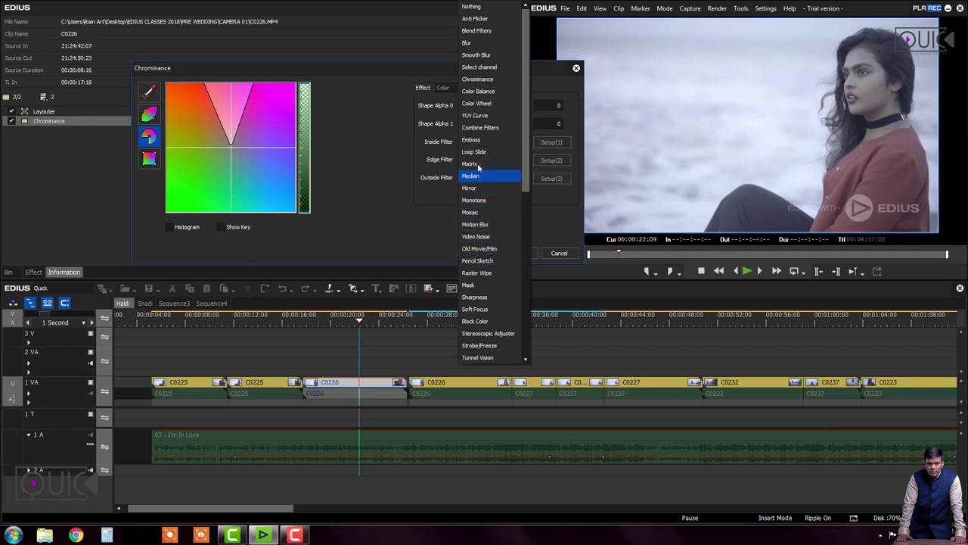
click(493, 141)
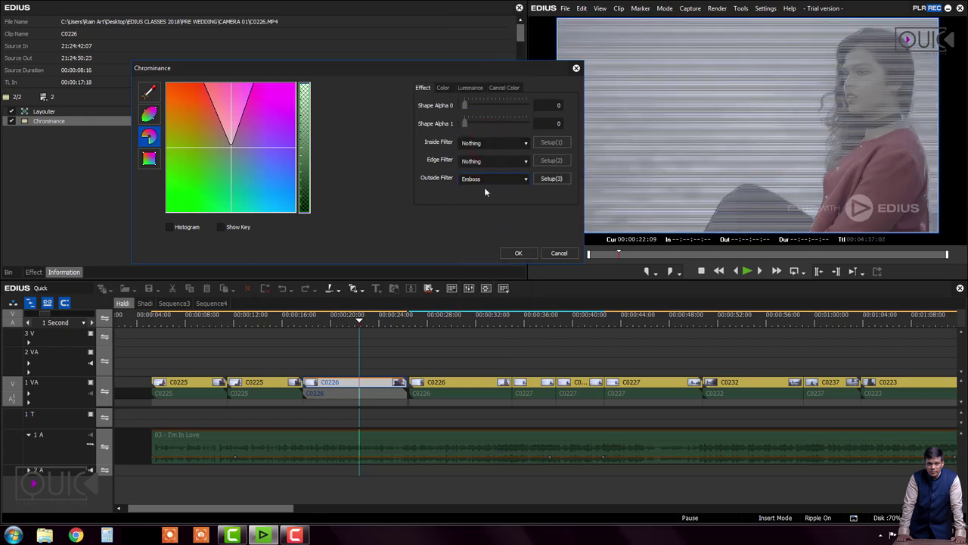
click(552, 179)
drag(35, 91, 34, 91)
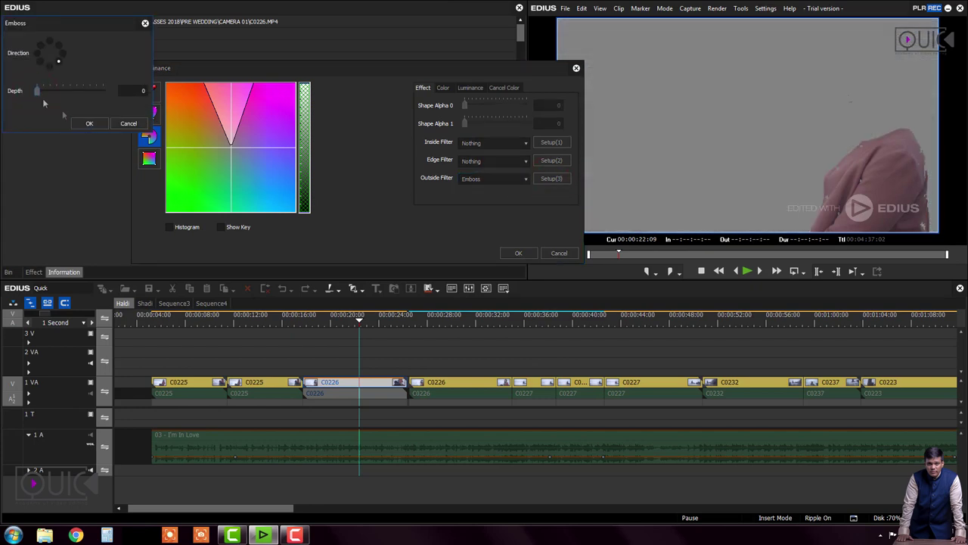
click(89, 123)
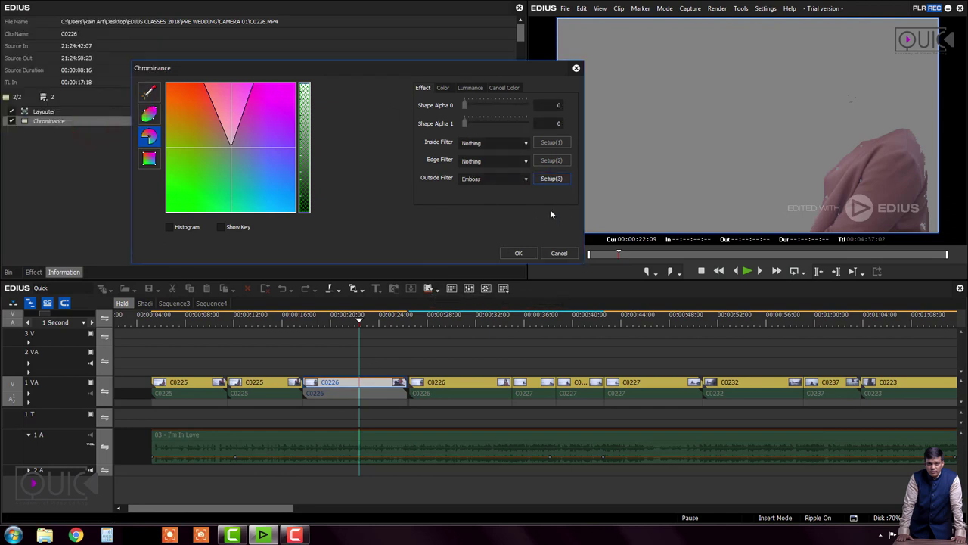
- Set the outside filter to Monotone with its U value at 125
click(518, 180)
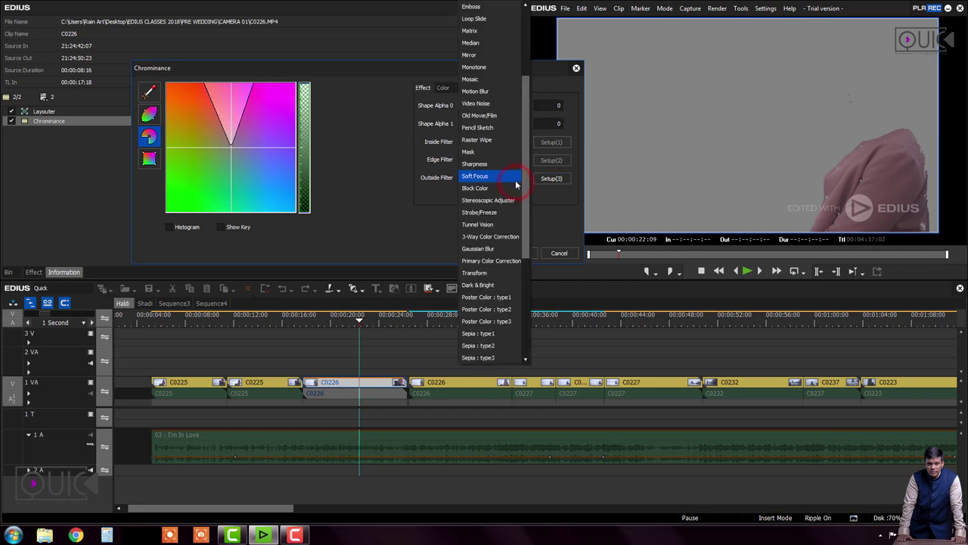
click(499, 66)
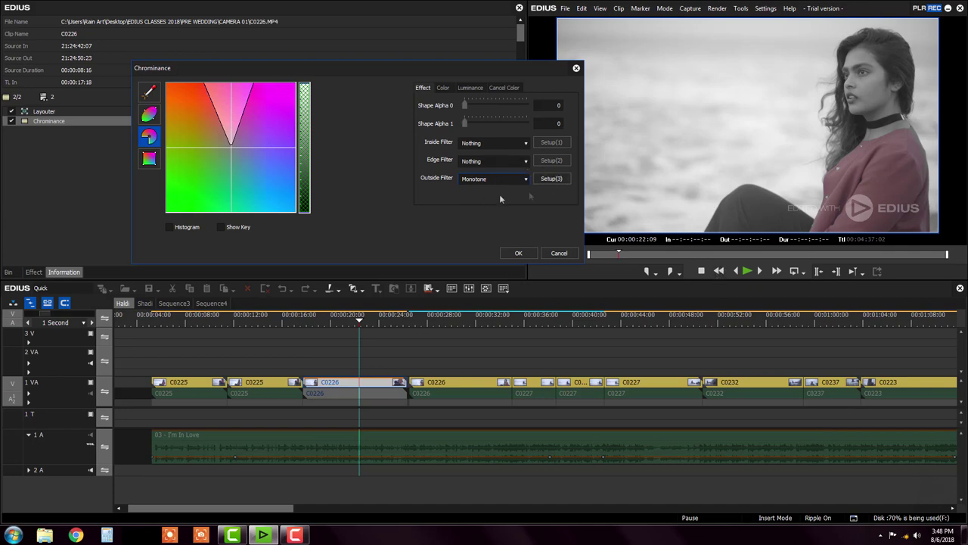
click(549, 180)
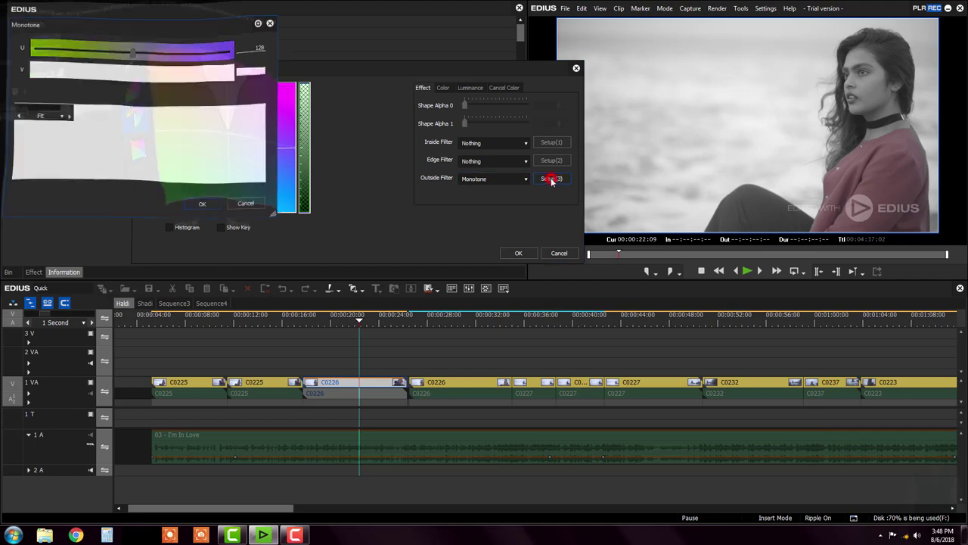
click(124, 47)
mouse_move(121, 52)
mouse_down()
mouse_move(103, 48)
mouse_move(127, 49)
mouse_up()
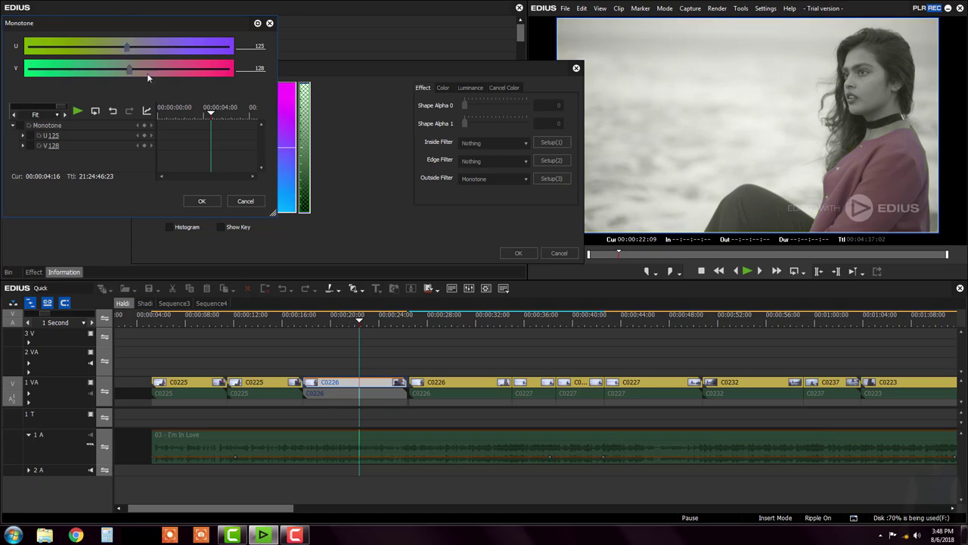
click(202, 200)
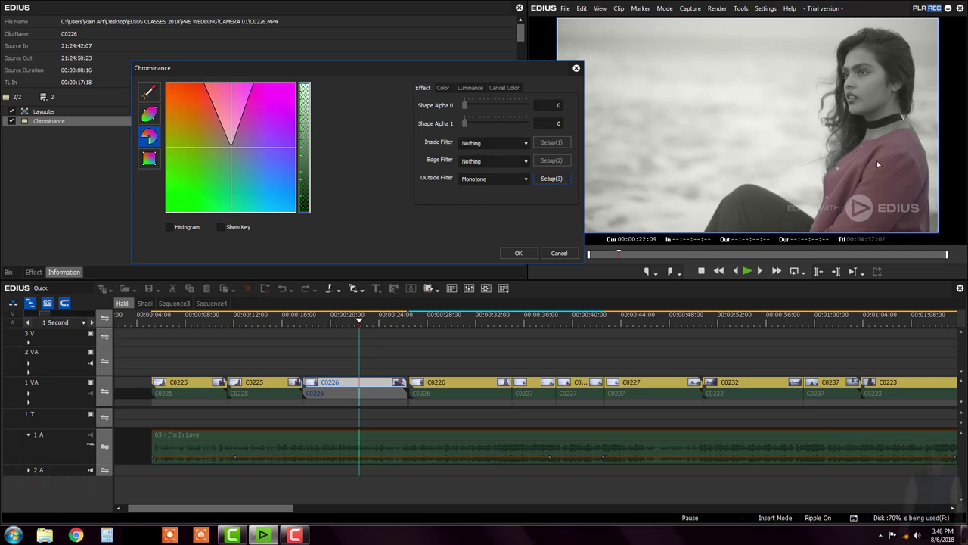
- Apply Pencil Sketch as the inside filter with an intensity of 24.43 and Reverse enabled
click(493, 142)
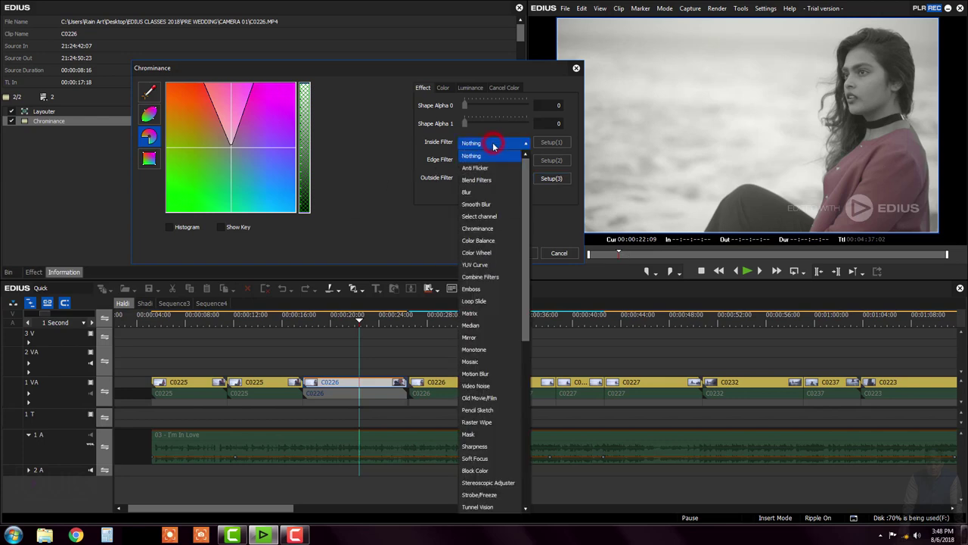
scroll(495, 333, down, 2)
click(496, 339)
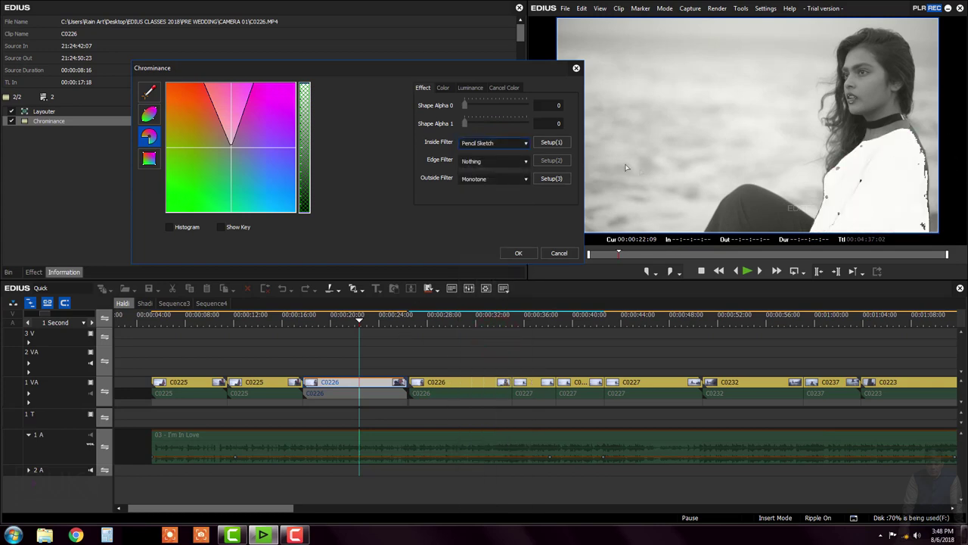
click(555, 144)
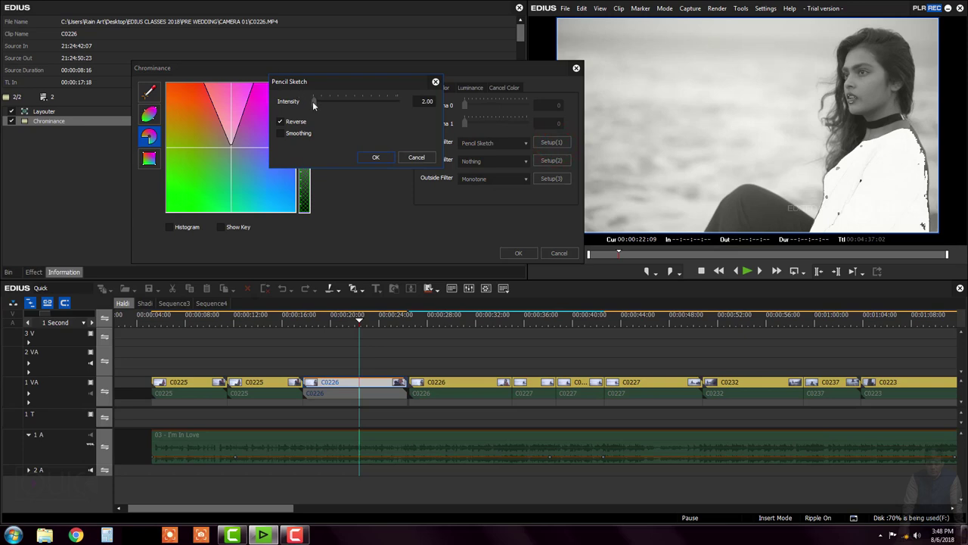
mouse_move(313, 102)
mouse_down()
mouse_move(329, 106)
mouse_move(320, 108)
mouse_up()
click(294, 121)
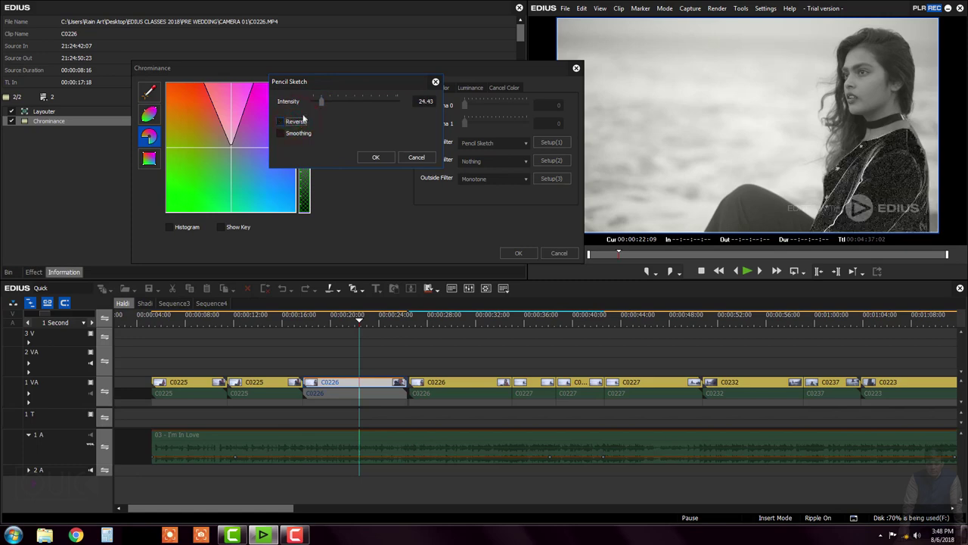
click(301, 122)
click(375, 157)
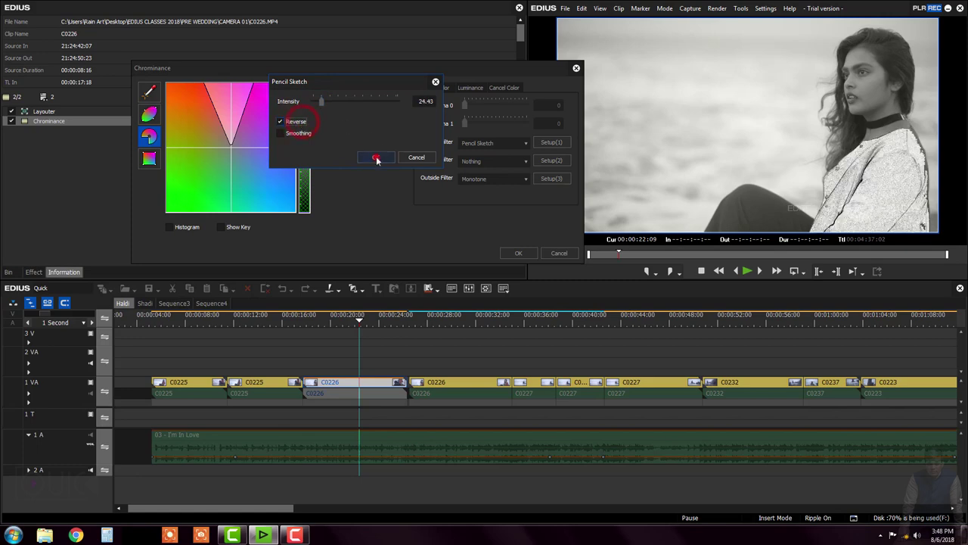
- Reset the Chrominance inside filter to Nothing
click(520, 145)
drag(526, 318, 531, 168)
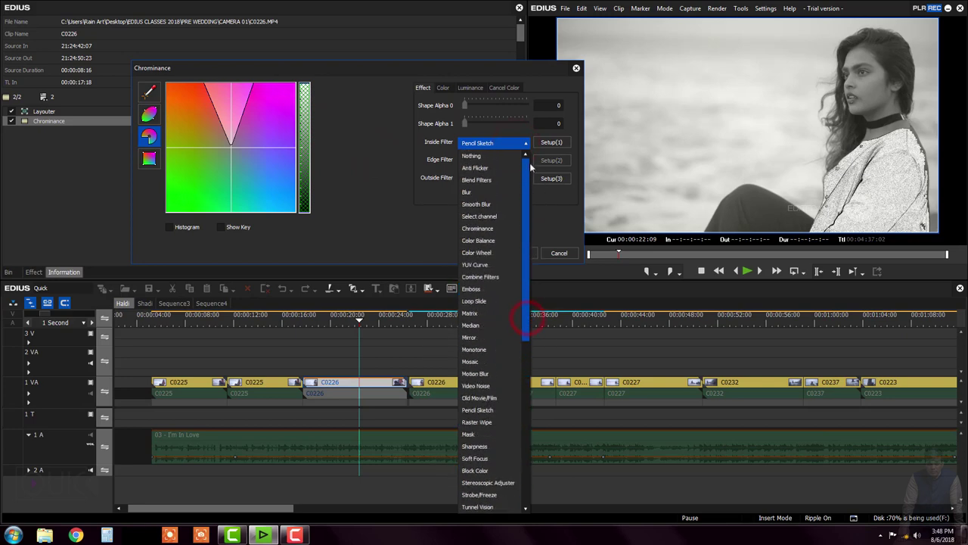
click(478, 155)
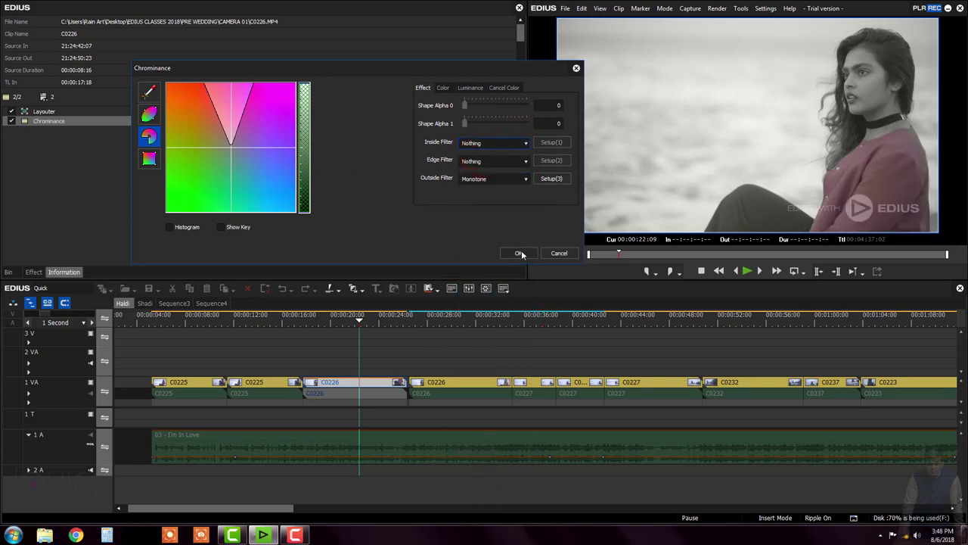